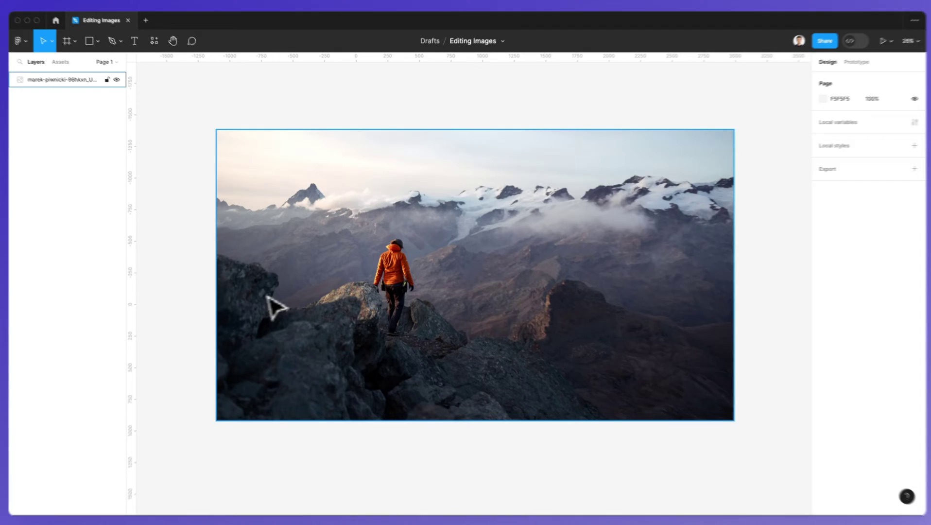
- Select the 4096×2304 mountain photo layer to show its 100% image fill in the Design panel
left_click(287, 304)
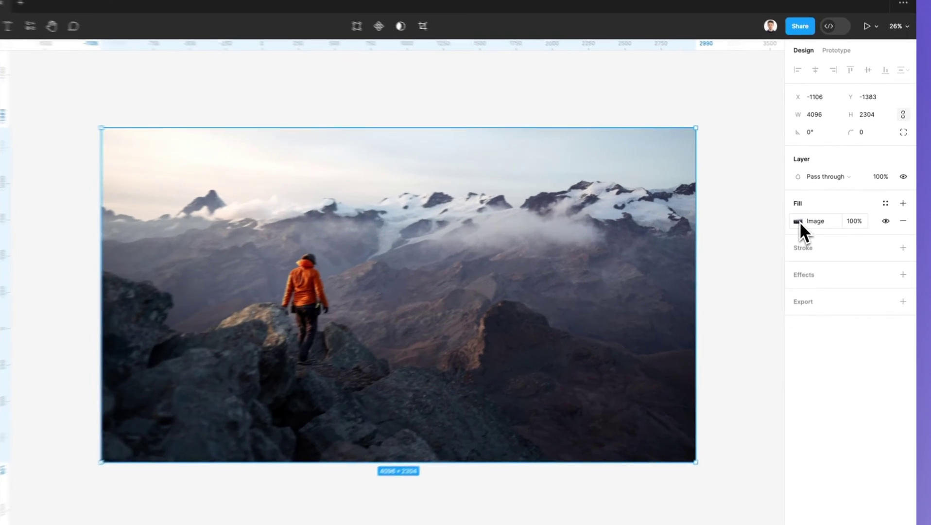
- Change the mountain photo's image fill scale mode to Fit
left_click(816, 210)
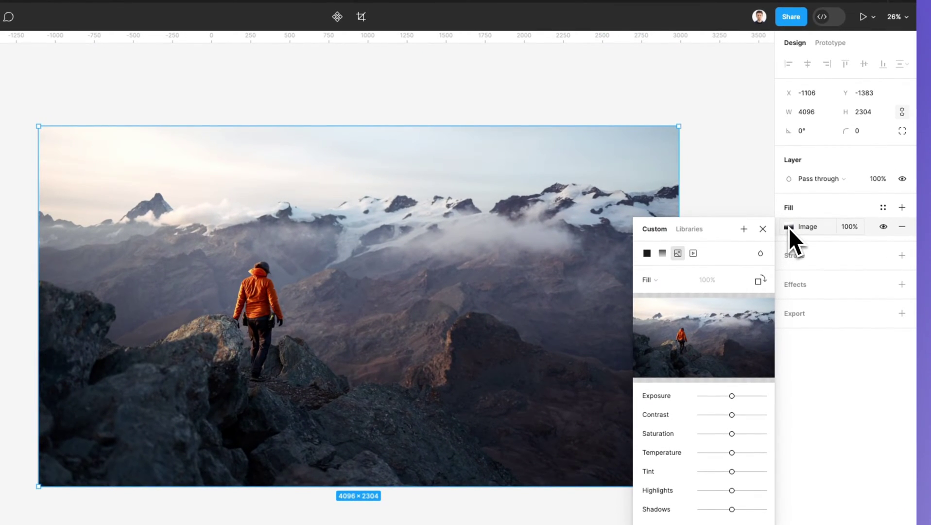
mouse_move(763, 298)
left_click_drag(709, 231, 635, 124)
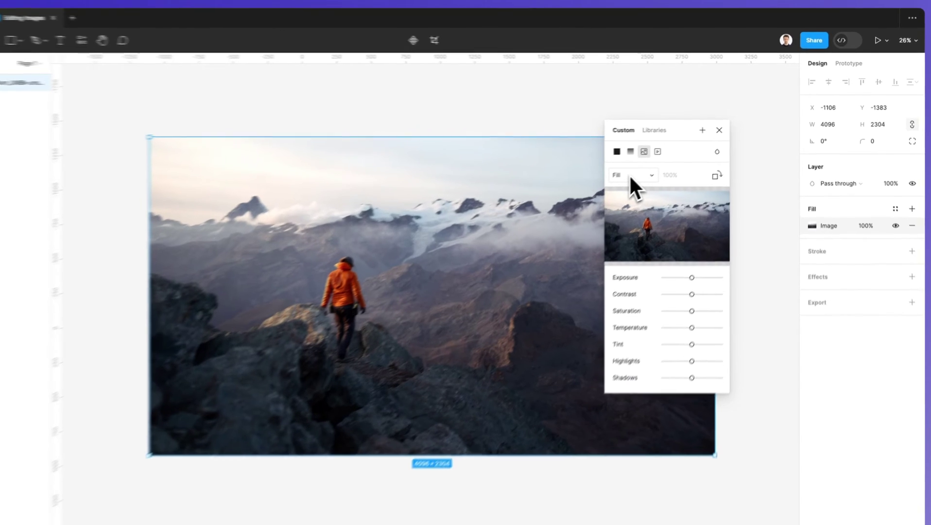
left_click(656, 166)
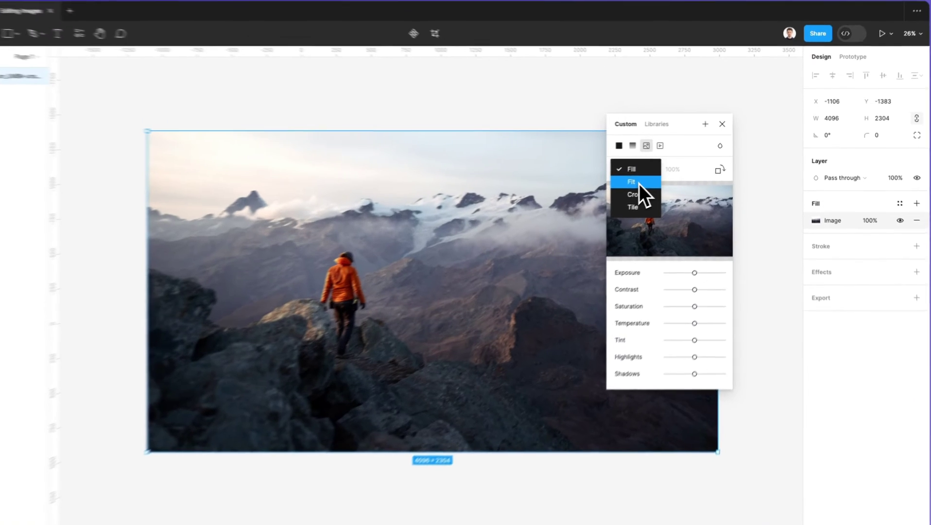
left_click(638, 183)
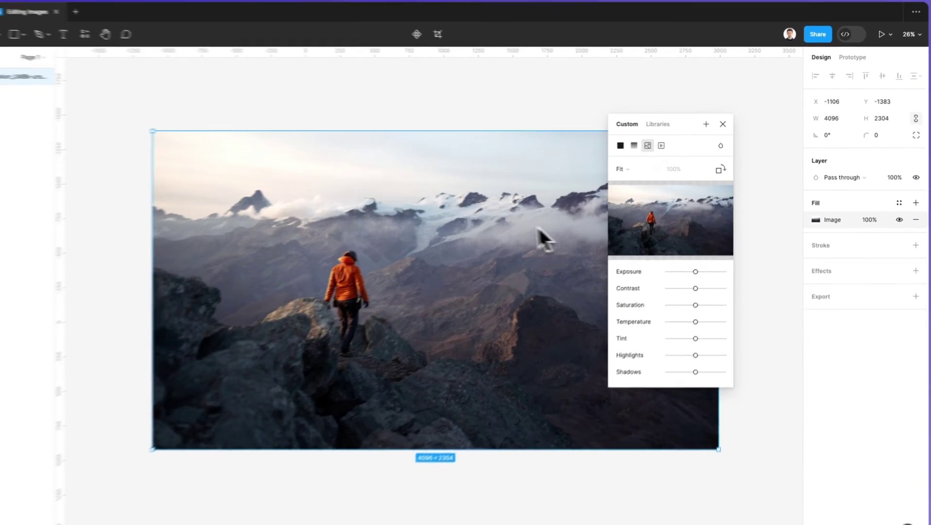
scroll(427, 149, "down", 5)
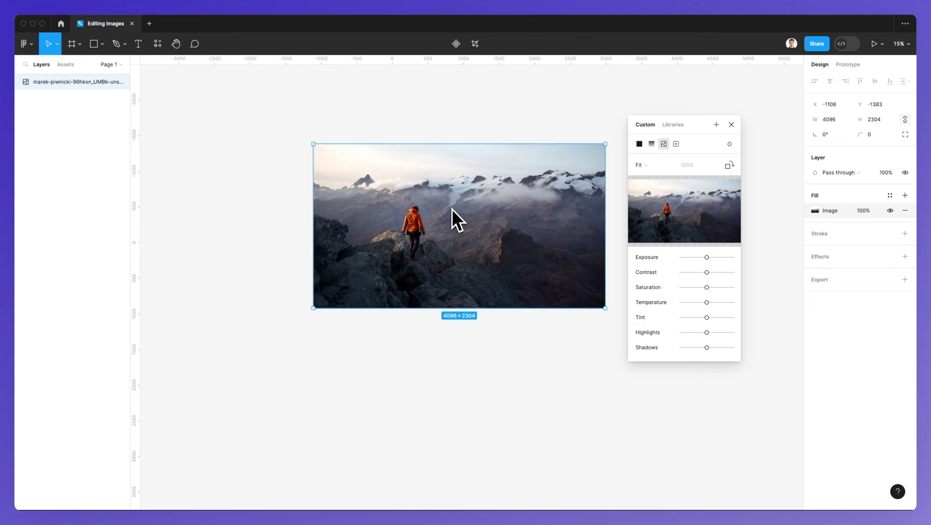
- Draw a 2526×2051 rectangle below the mountain photo
key("r")
scroll(417, 322, "down", 2)
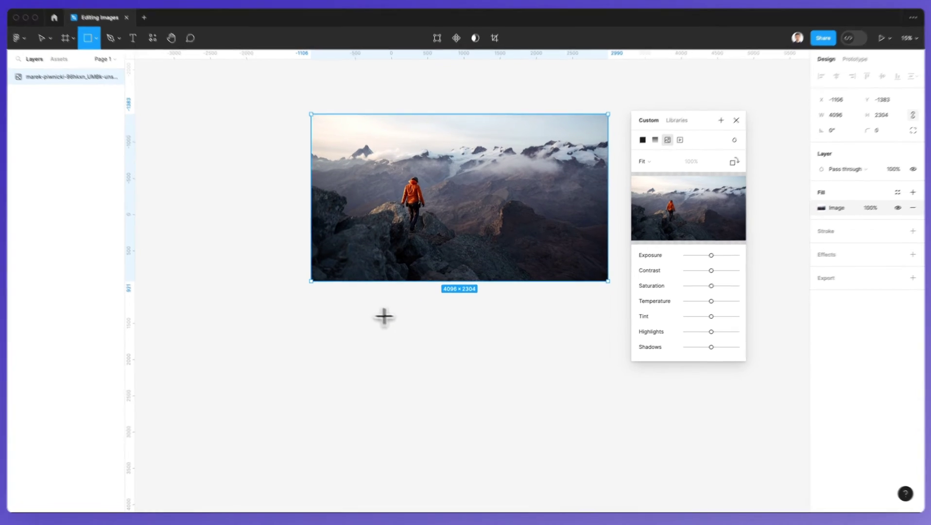
left_click_drag(359, 308, 542, 456)
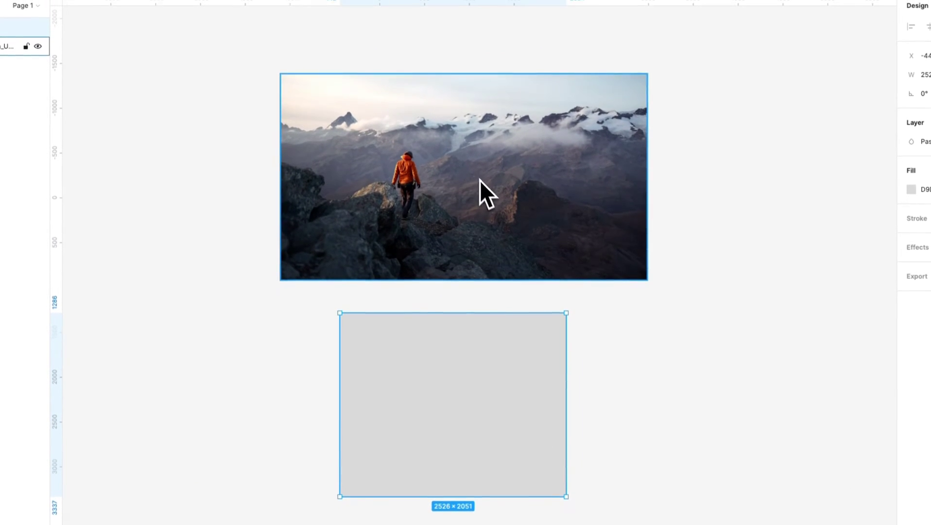
scroll(455, 290, "down", 3)
- Copy the mountain photo and paste its image fill onto the new rectangle
left_click(470, 153)
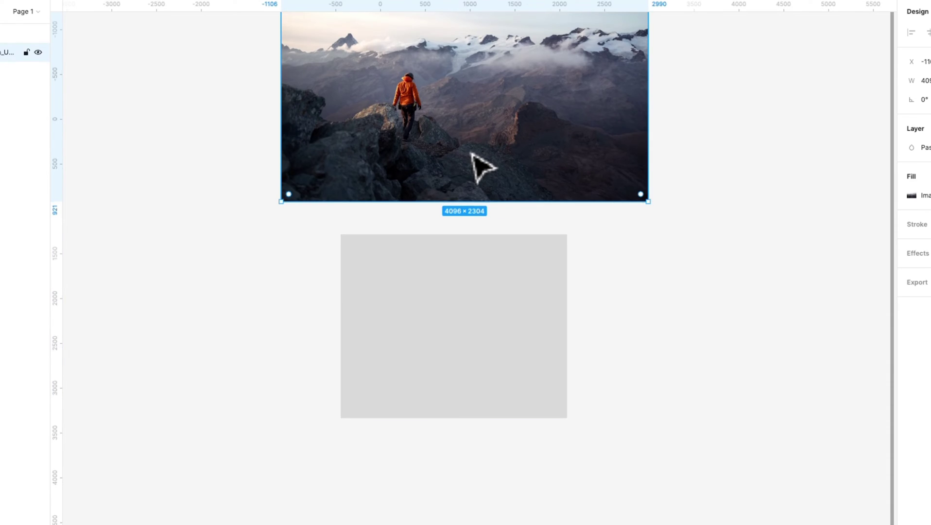
scroll(482, 171, "up", 3)
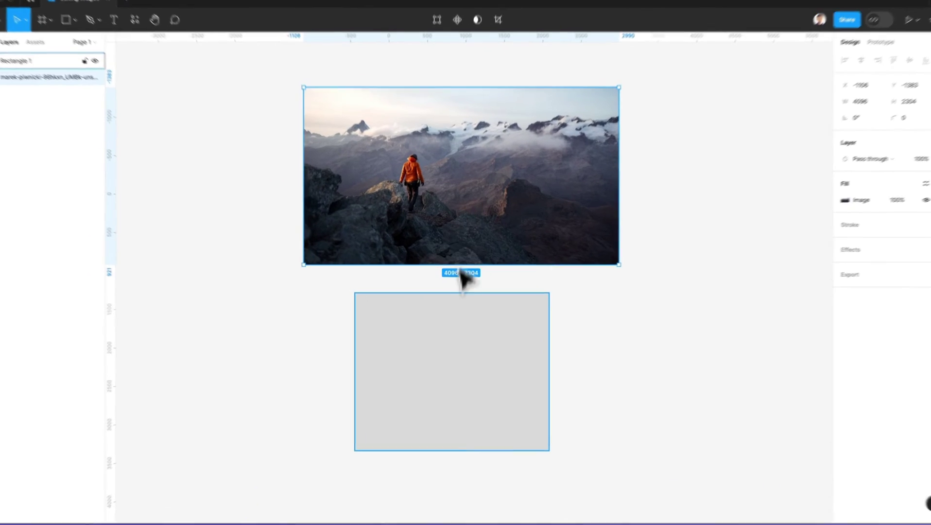
left_click(457, 317)
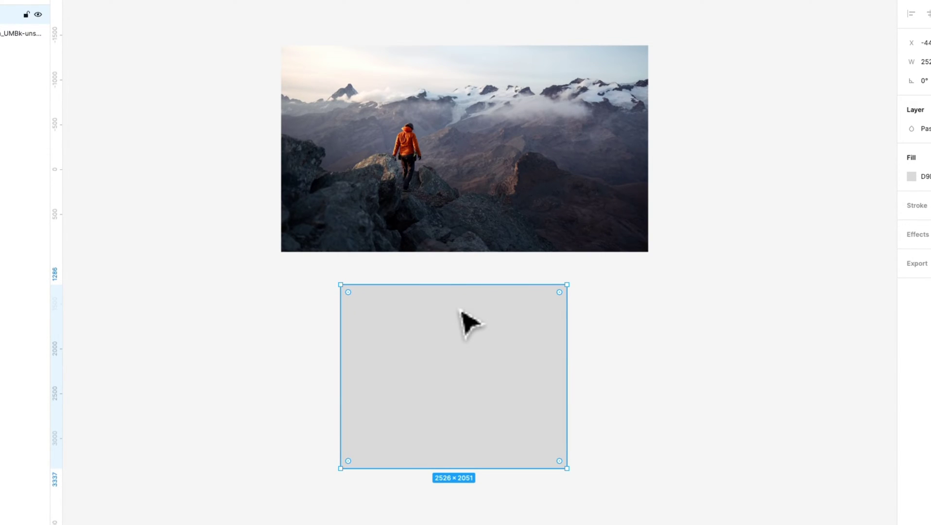
key("super+v")
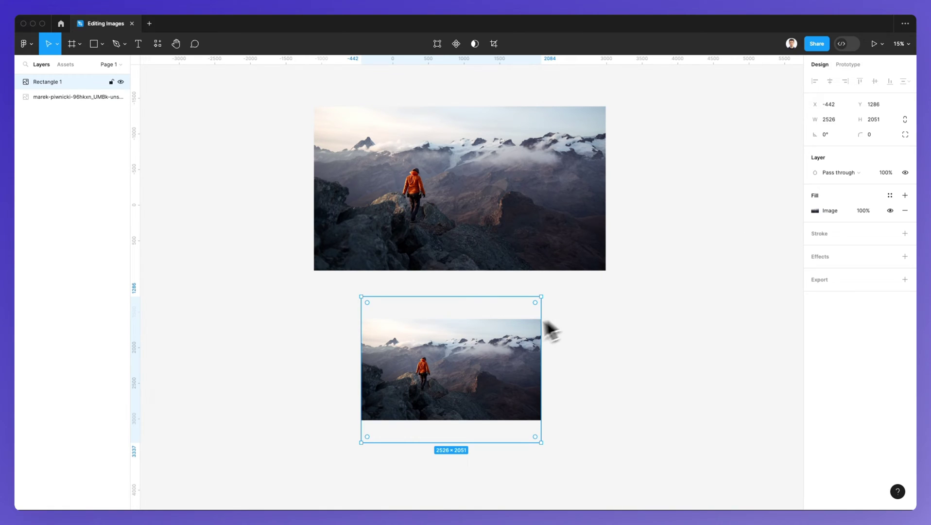
- Try Fill scale mode on the rectangle's image, then set it back to Fit
scroll(507, 329, "up", 3)
scroll(512, 338, "down", 3)
scroll(511, 339, "left", 2)
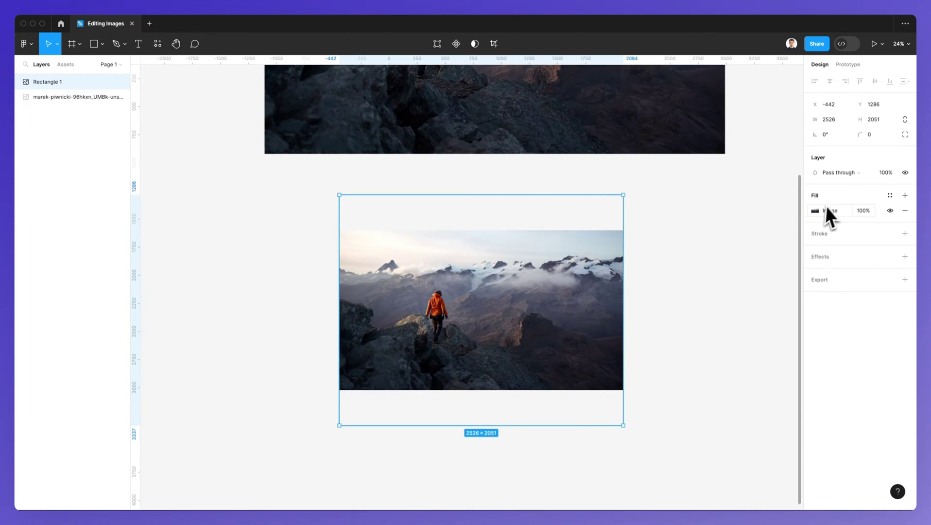
left_click(826, 209)
left_click(709, 253)
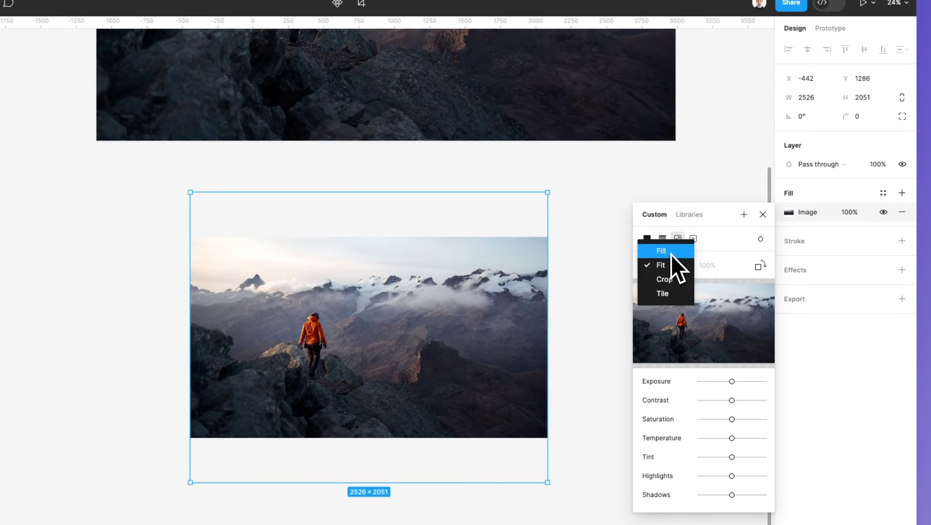
left_click(671, 253)
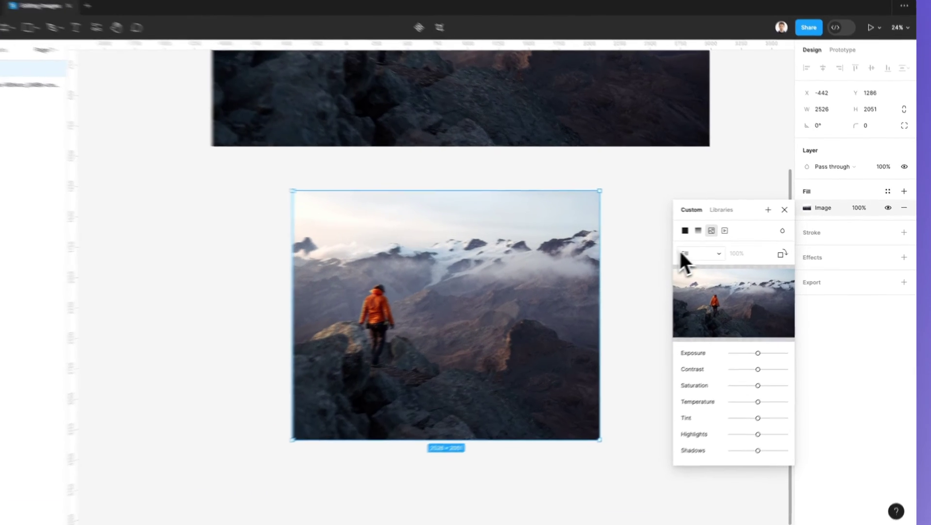
left_click(702, 252)
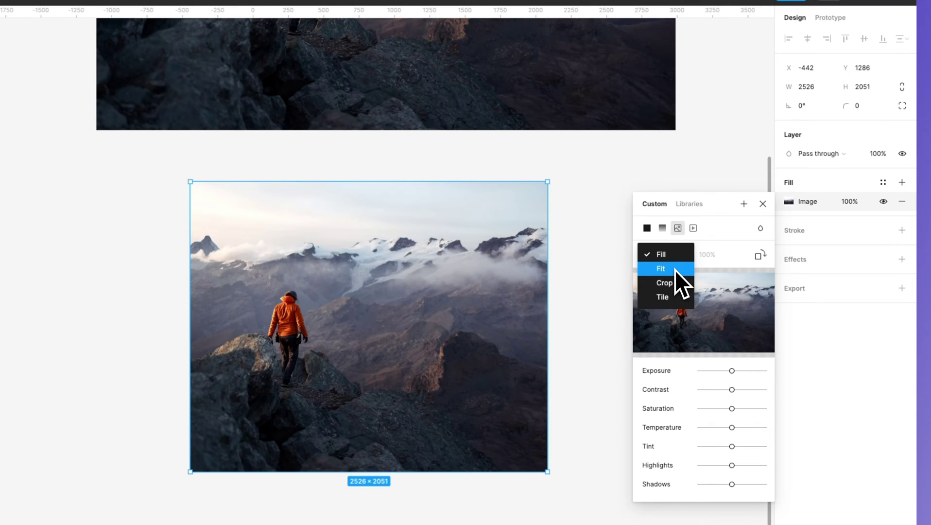
left_click(674, 268)
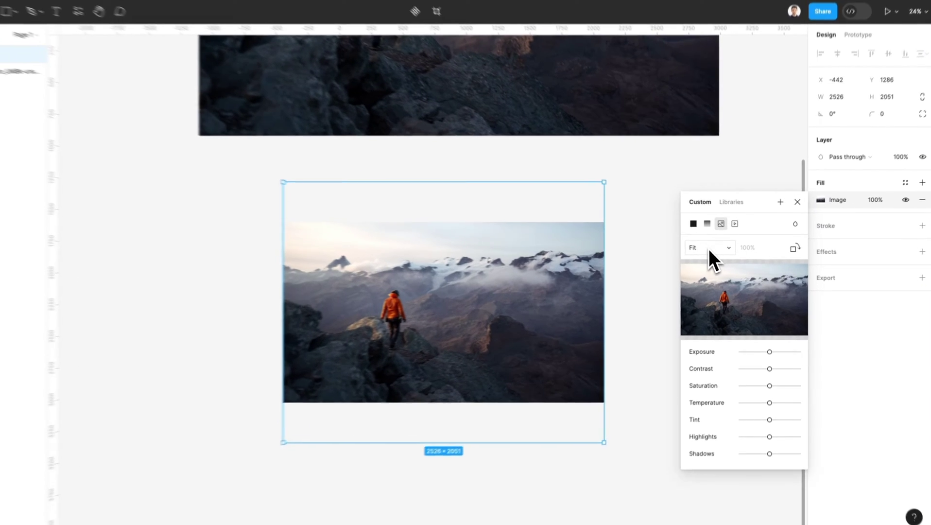
- Switch the rectangle's image scale mode to Fill, then to Crop
left_click(715, 253)
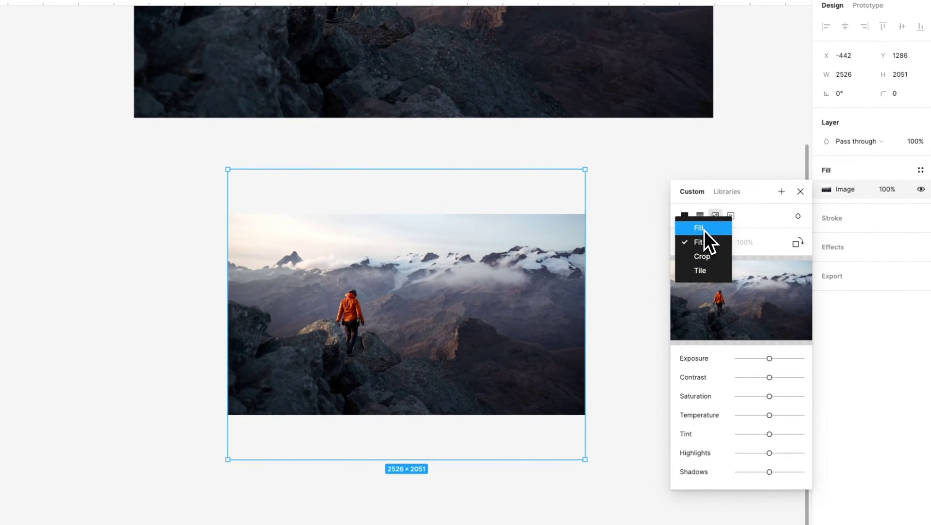
left_click(704, 231)
left_click(698, 243)
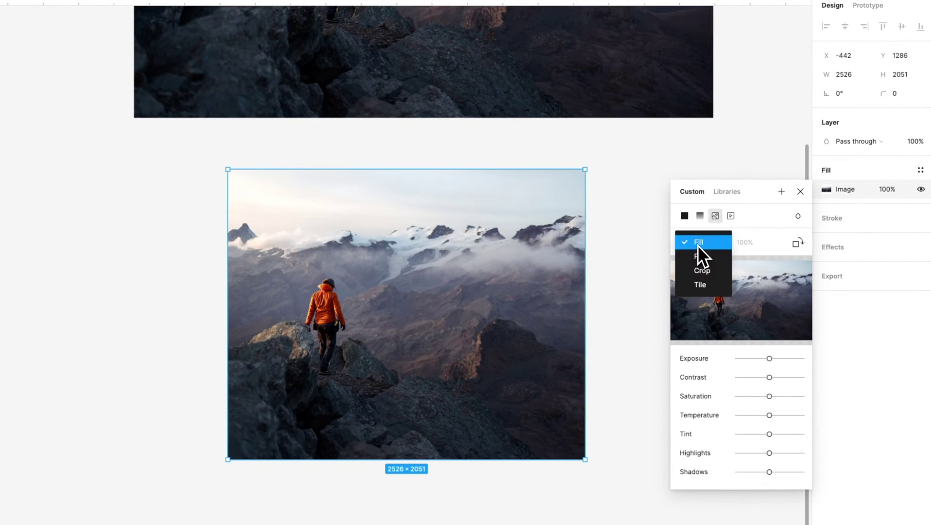
left_click(713, 269)
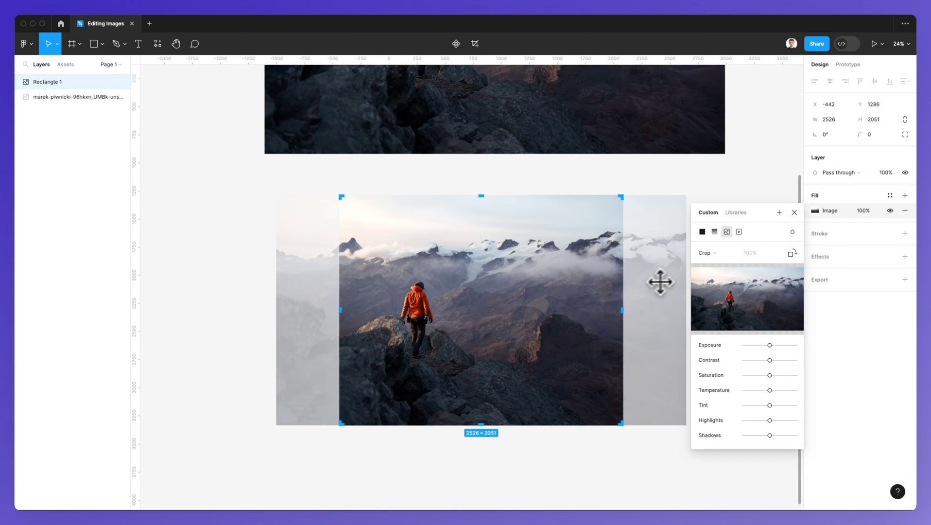
- Shift the mountain photo horizontally within the crop frame
scroll(645, 281, "down", 1)
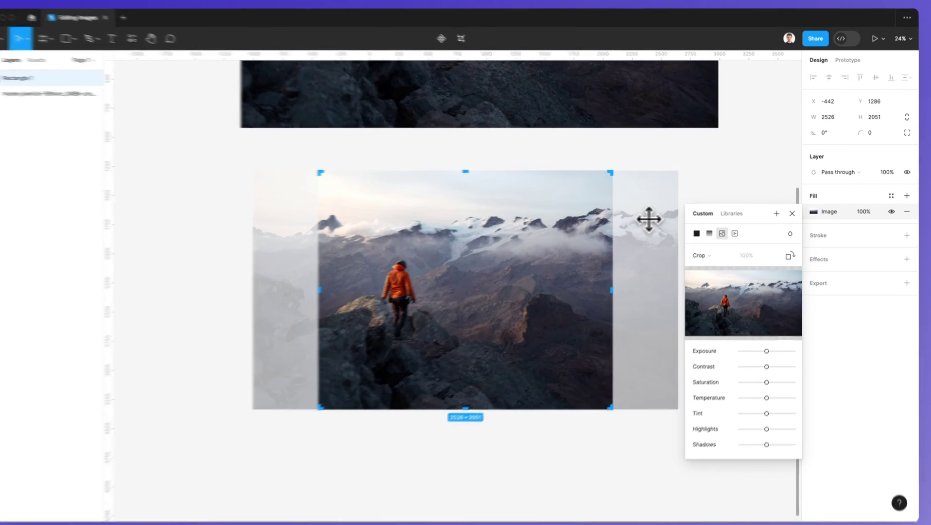
left_click_drag(649, 218, 541, 216)
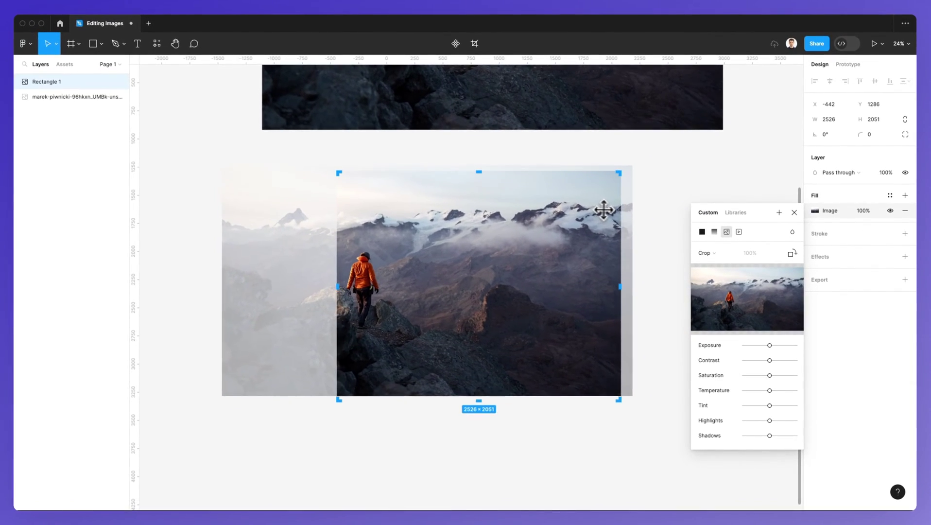
left_click_drag(603, 210, 630, 215)
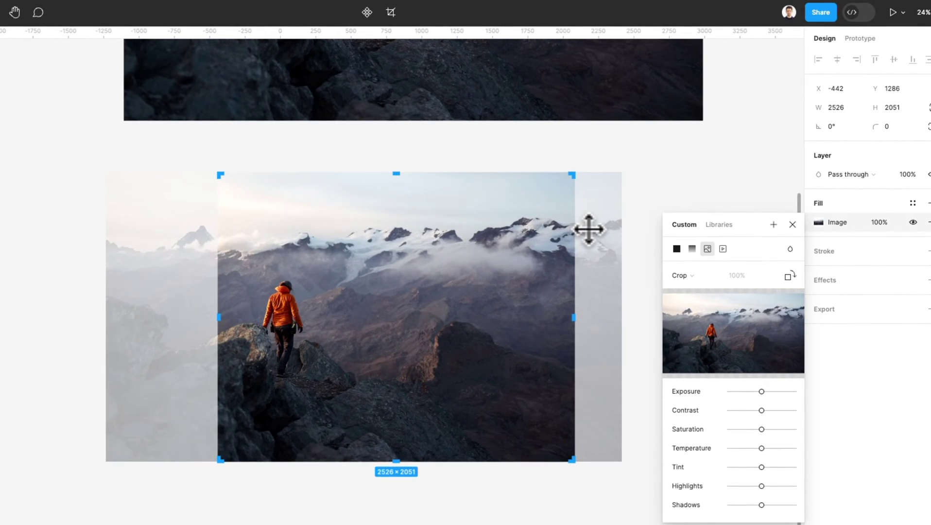
- Keep Crop mode and enlarge the photo from its top-right corner to cover the rectangle's height
left_click(695, 272)
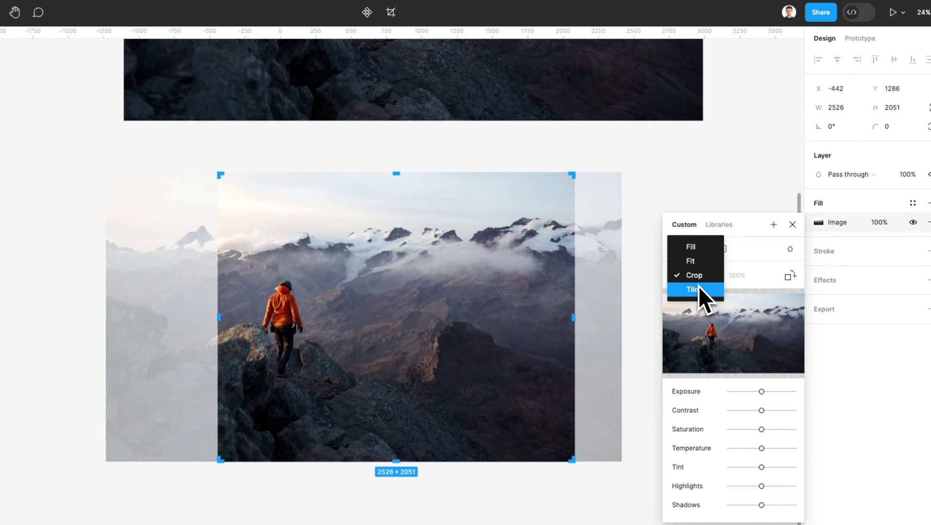
left_click(592, 246)
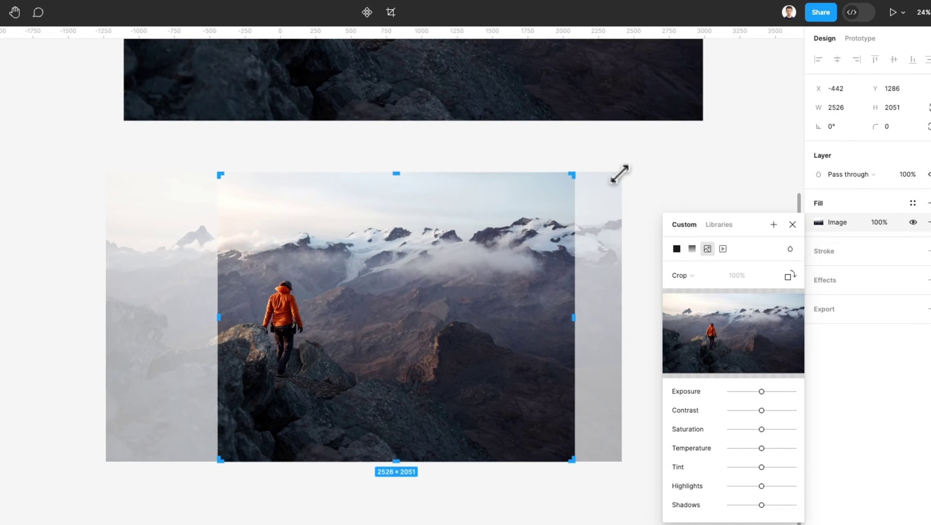
left_click_drag(618, 174, 498, 259)
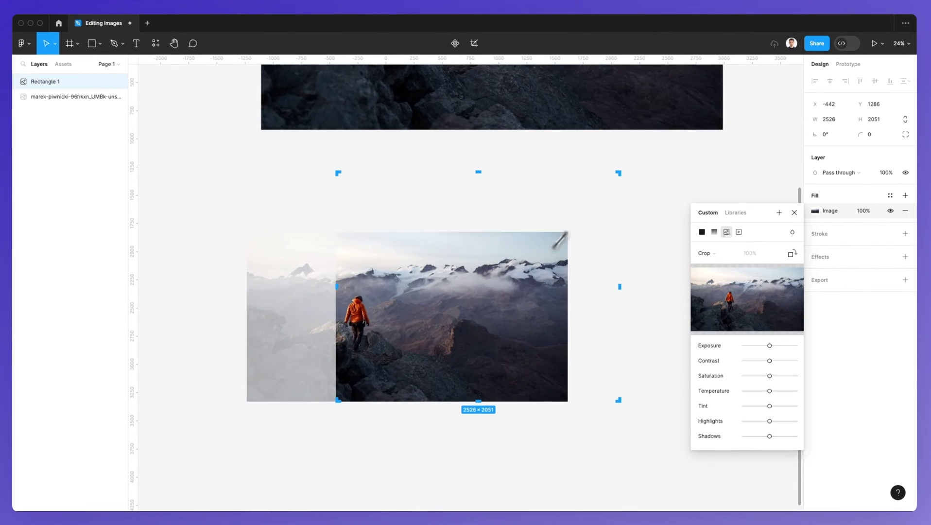
left_click_drag(559, 239, 663, 165)
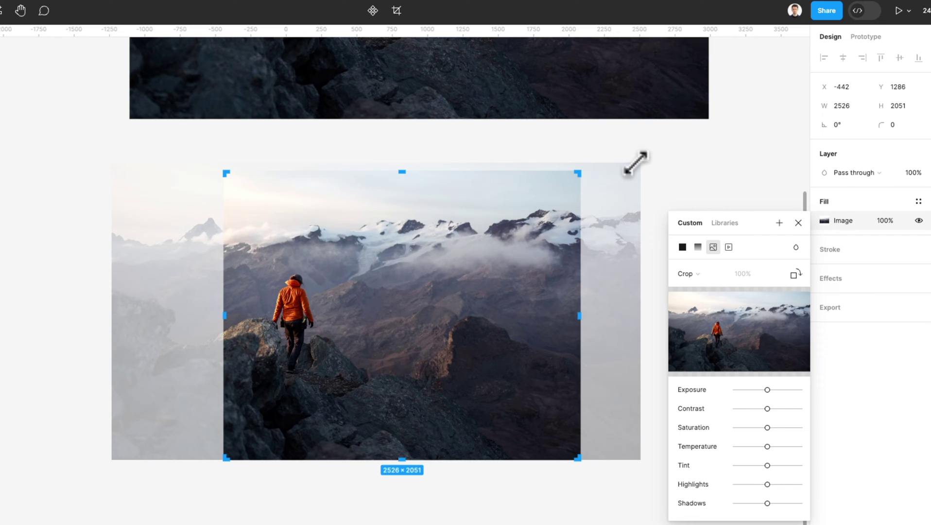
- Switch the rectangle's image fill to Tile and enter tile scales of 100%, then 90%
left_click(700, 274)
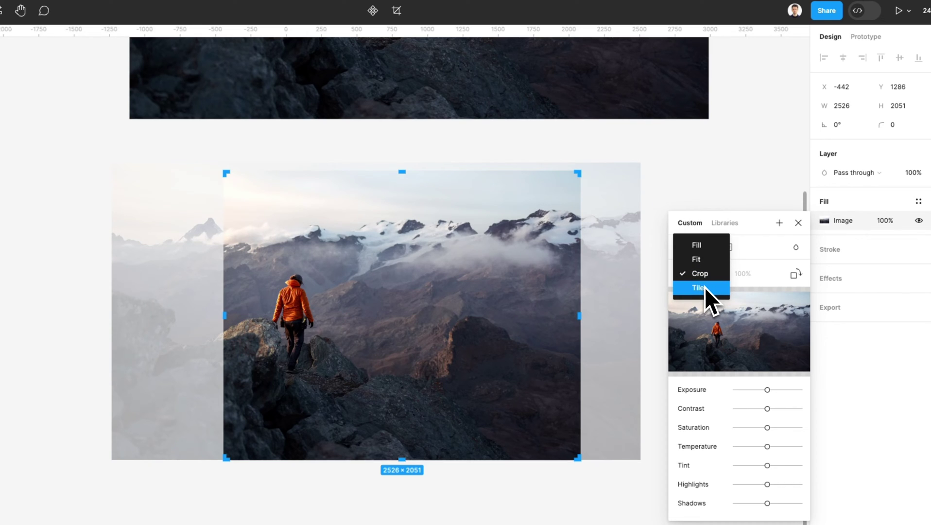
left_click(704, 288)
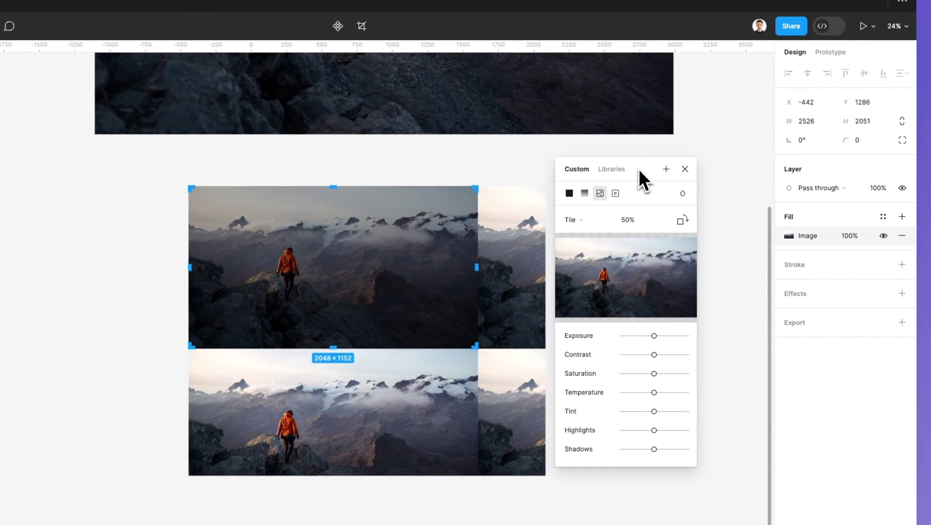
left_click(644, 229)
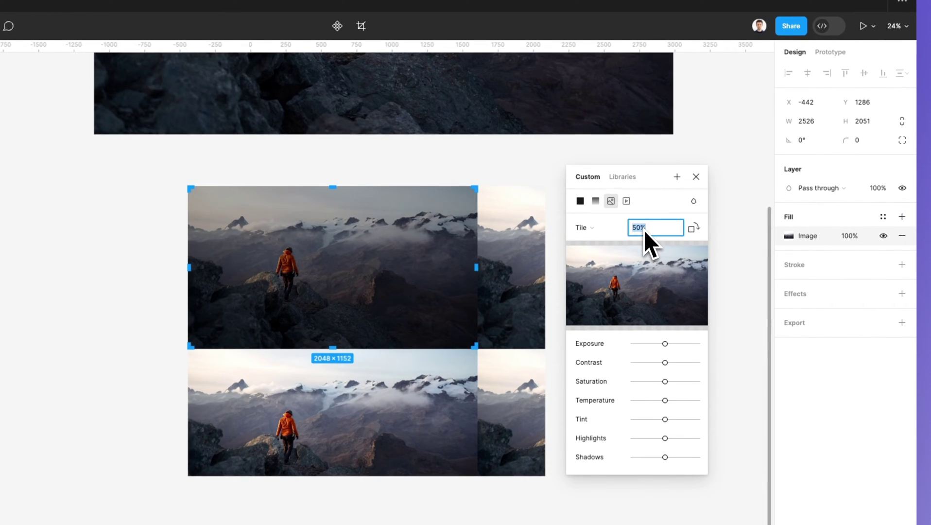
type("100")
key("Return")
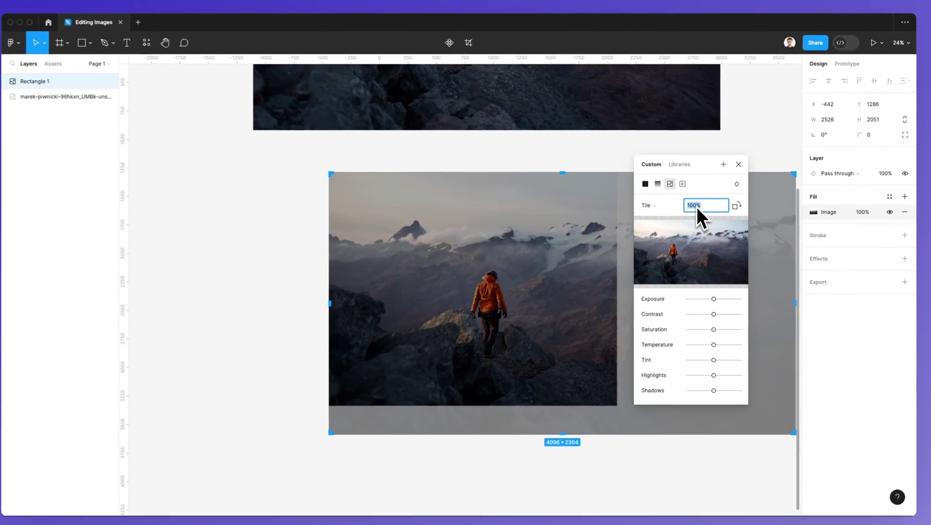
type("90")
key("Return")
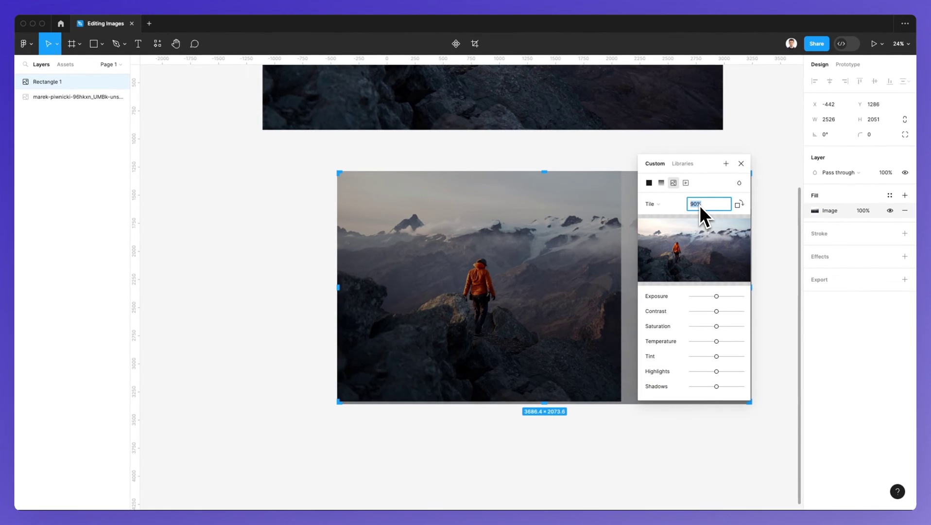
- Step the tile scale down with arrow keys, settling at 9%
key("shift+Down")
key("shift+Down")
key("shift+Down")
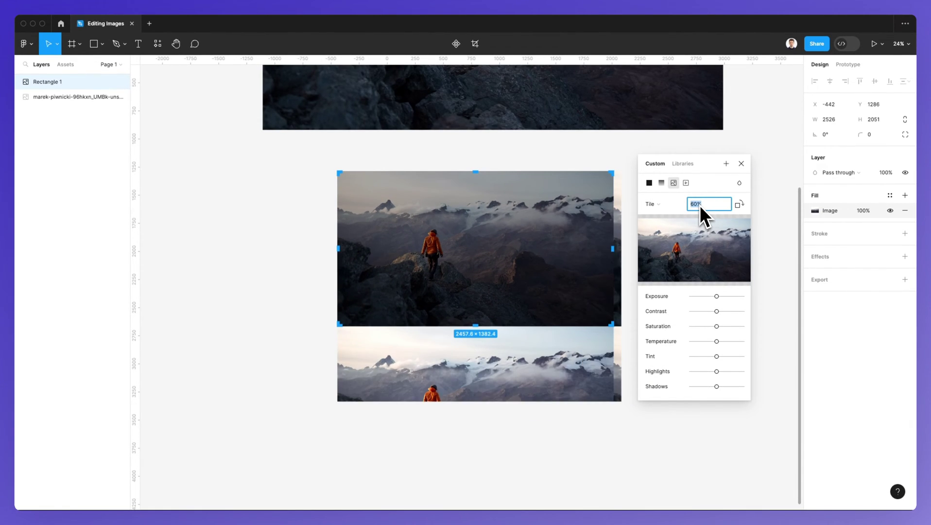
key("shift+Down")
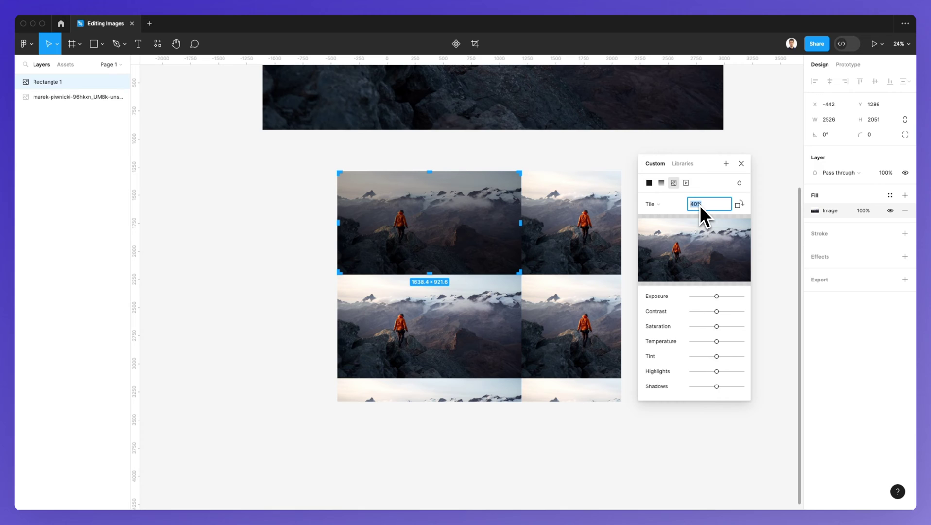
key("shift+Down")
key("shift+Down")
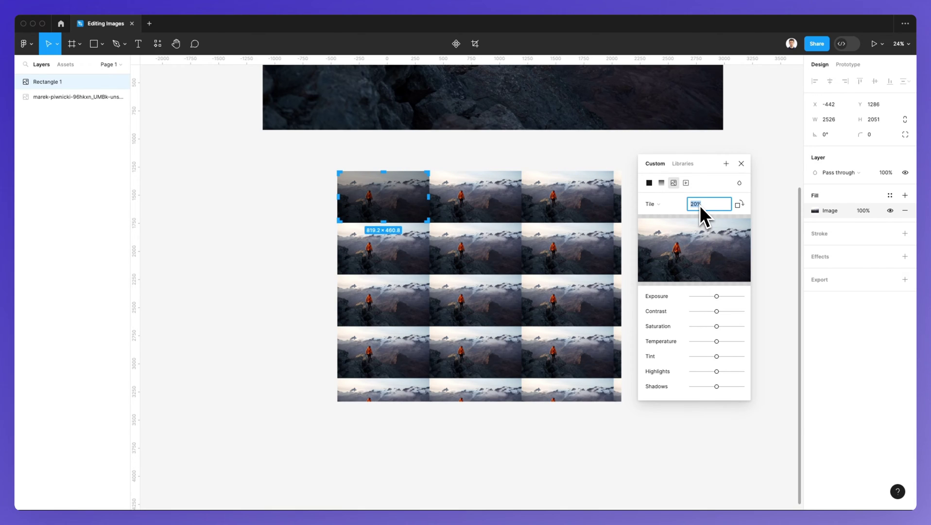
key("shift+Down")
key("shift+Down")
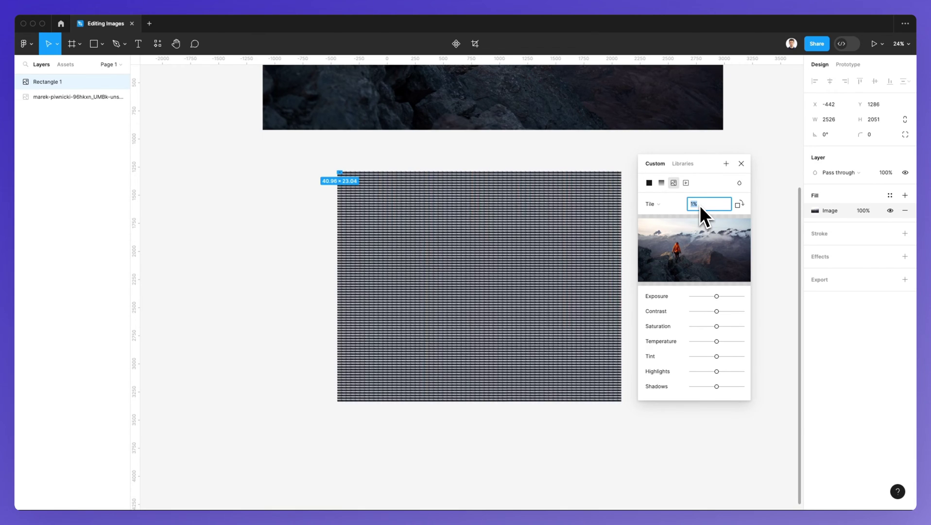
key("Up")
key("Up")
key("Up")
key("Up")
key("Up")
key("Up")
key("Up")
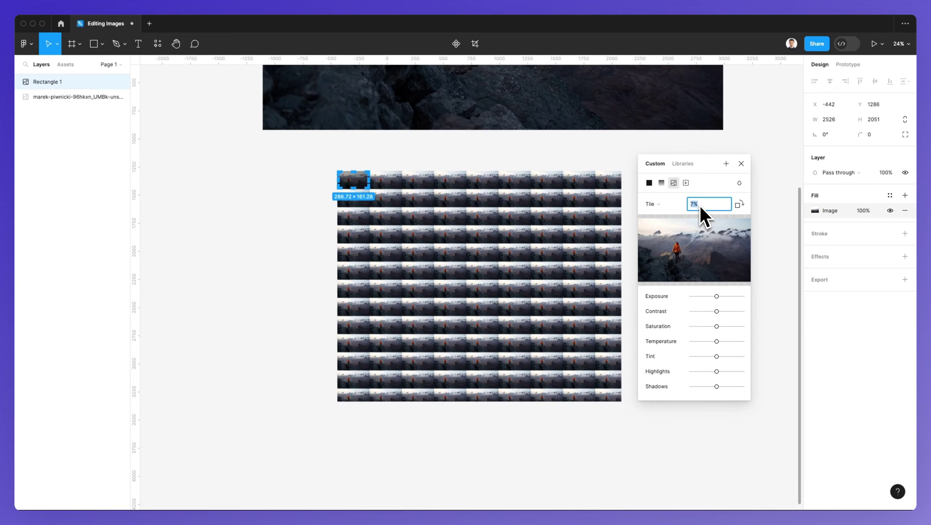
key("Up")
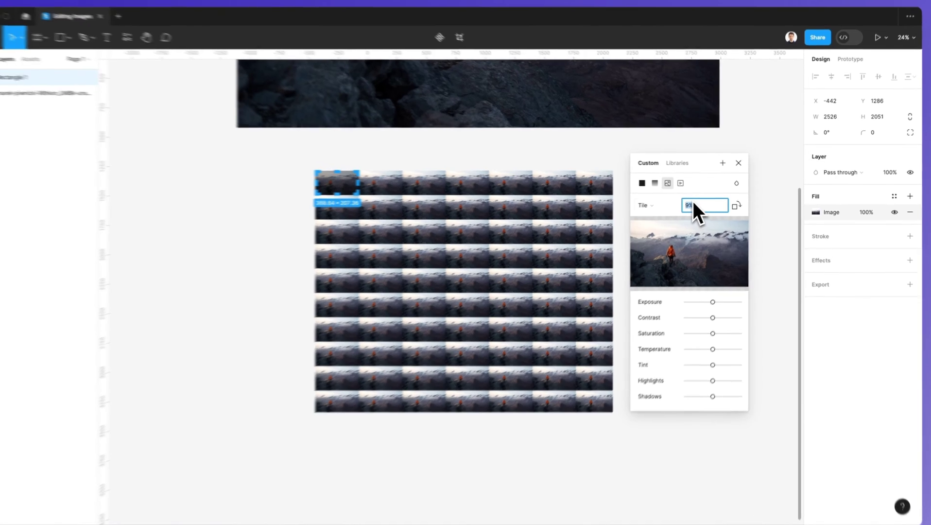
- Set the image fill back to Fill mode and move the rectangle lower
left_click(651, 204)
left_click(667, 170)
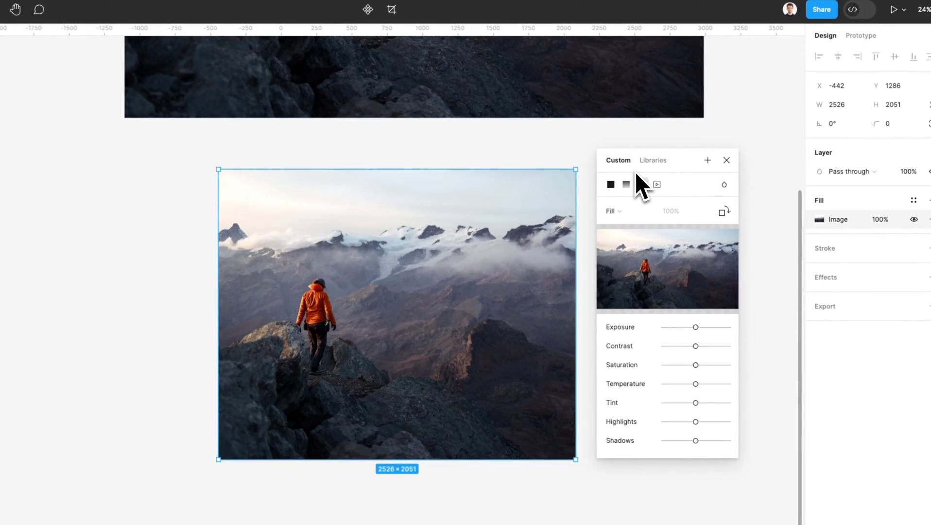
scroll(564, 219, "down", 3)
scroll(564, 220, "right", 2)
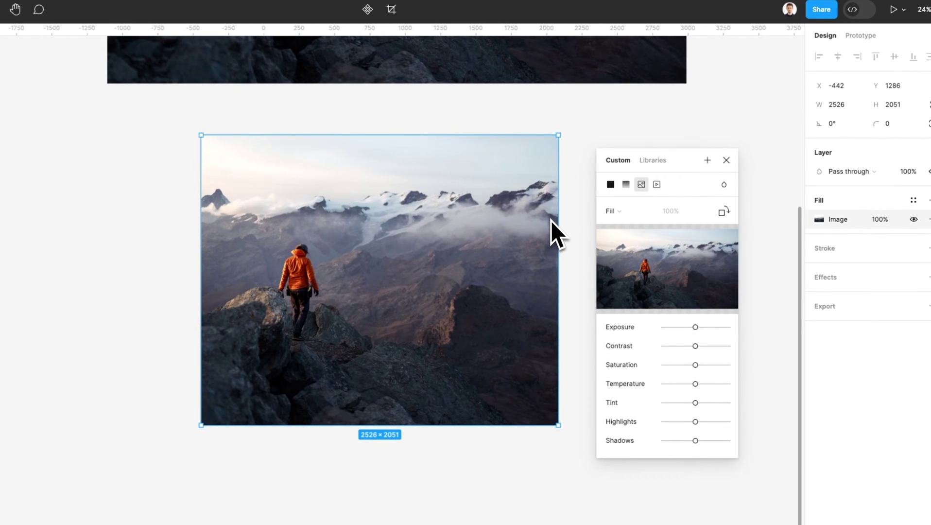
left_click_drag(501, 198, 512, 241)
scroll(512, 241, "down", 5)
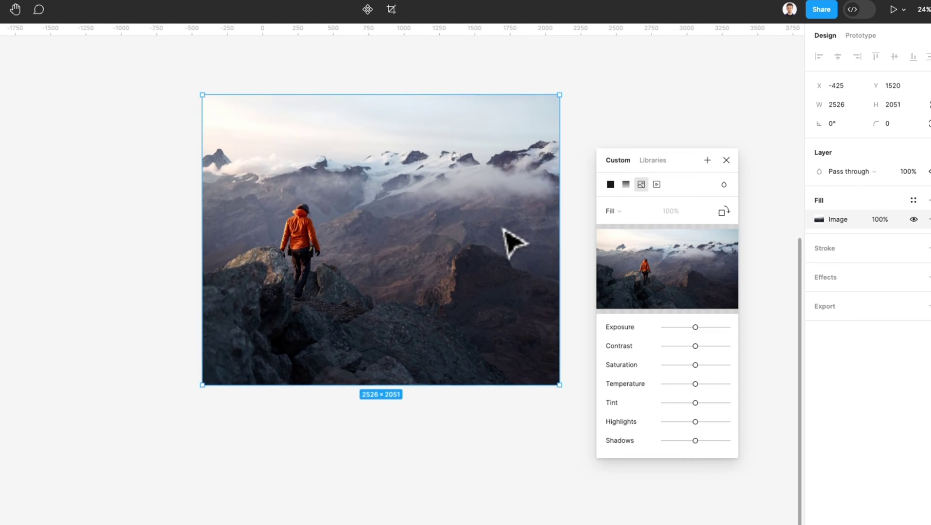
scroll(506, 233, "up", 2)
- Rotate the image fill four times in 90° steps until it is upright again
mouse_move(663, 281)
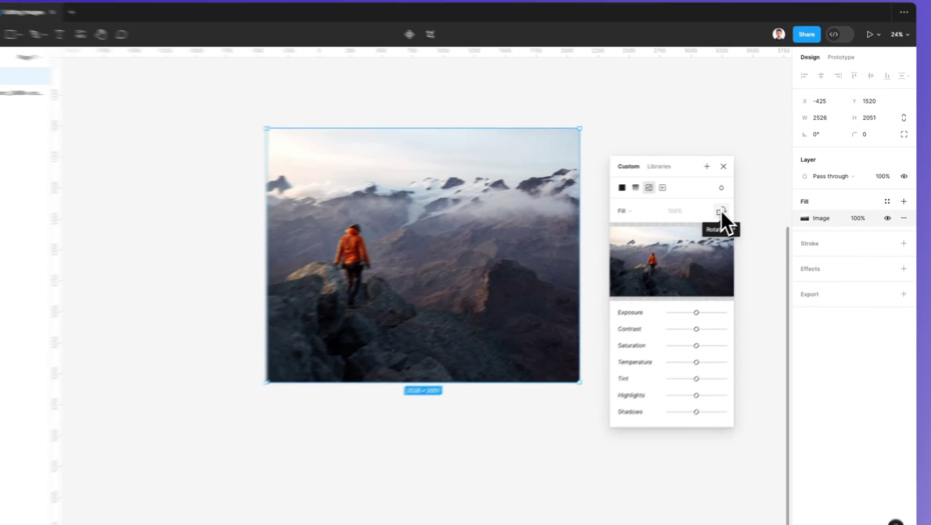
left_click(739, 204)
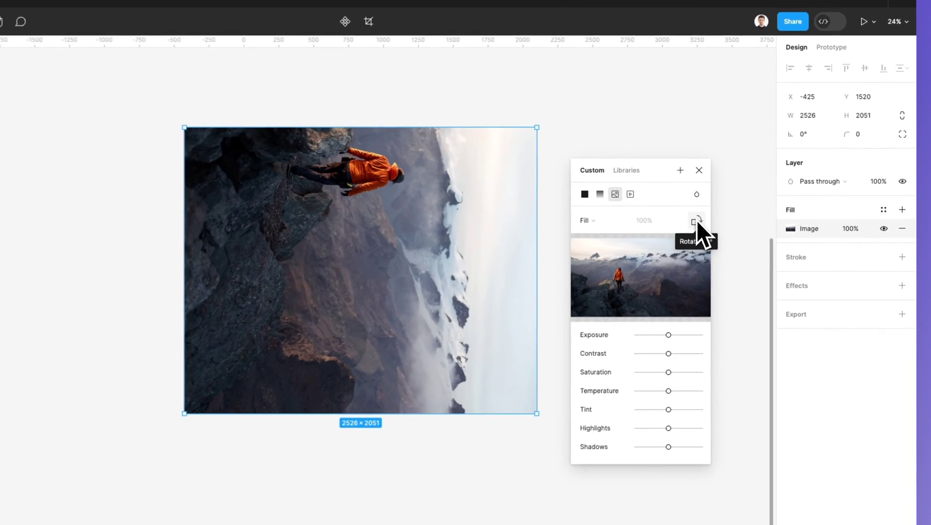
left_click(739, 204)
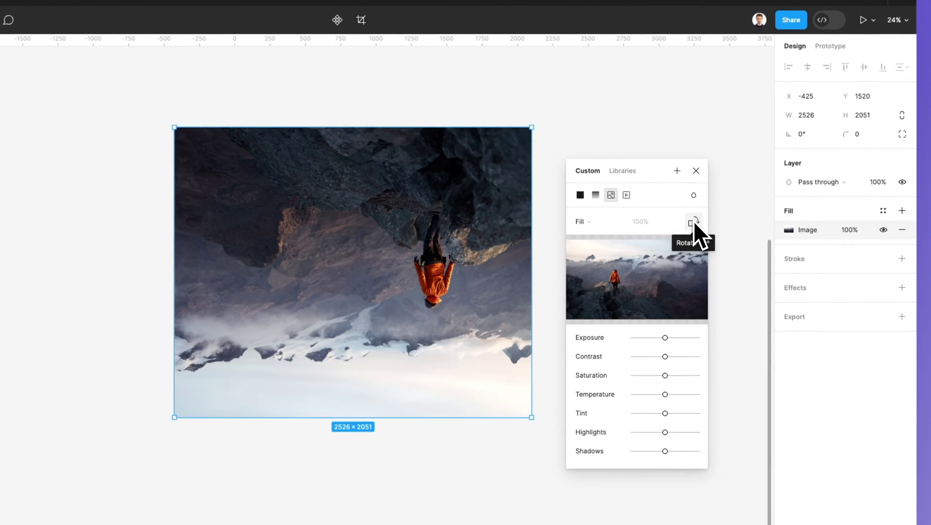
left_click(693, 221)
left_click(693, 221)
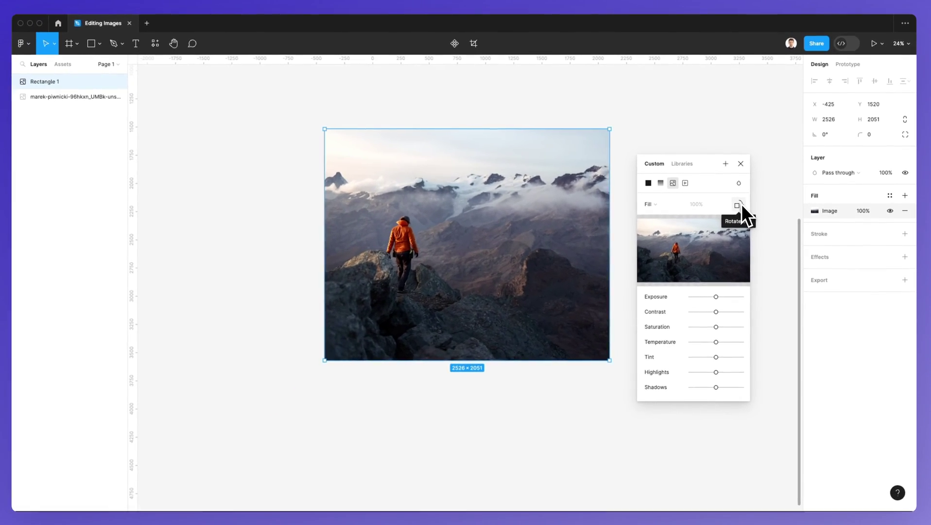
mouse_move(737, 227)
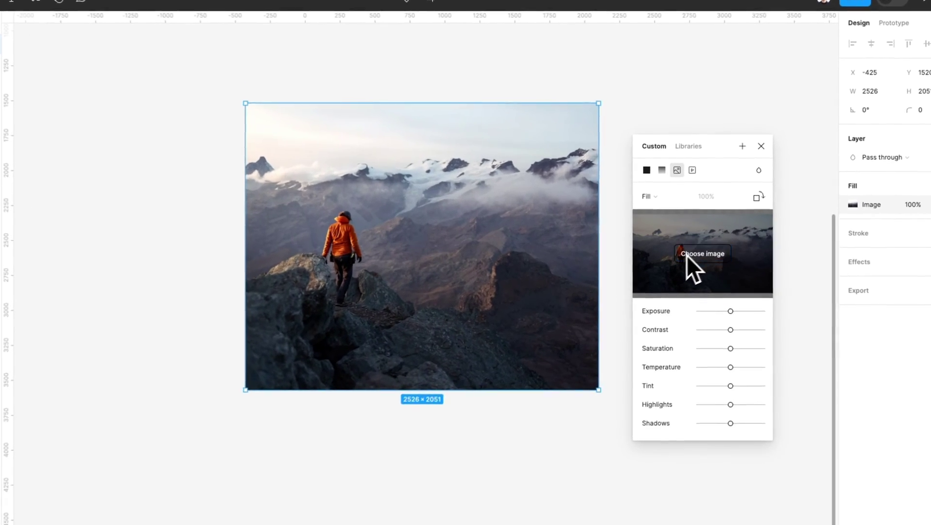
left_click(686, 250)
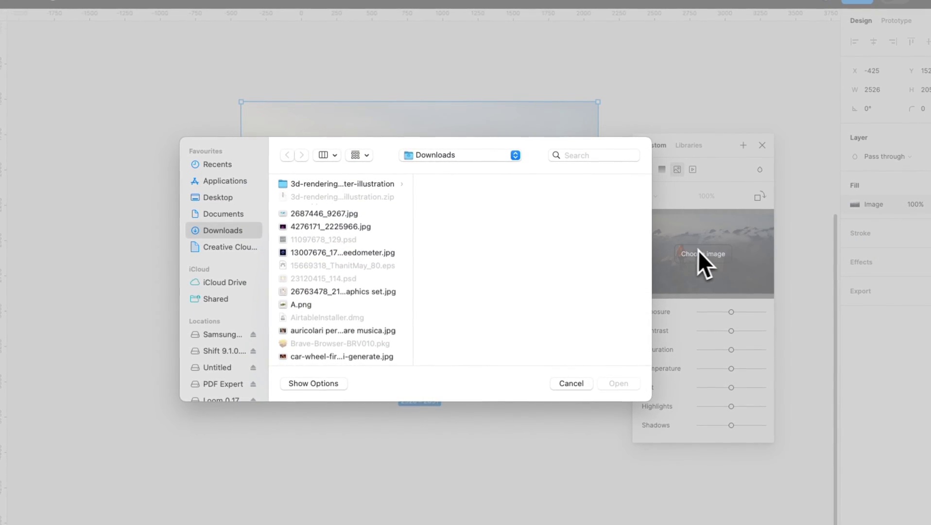
left_click(353, 225)
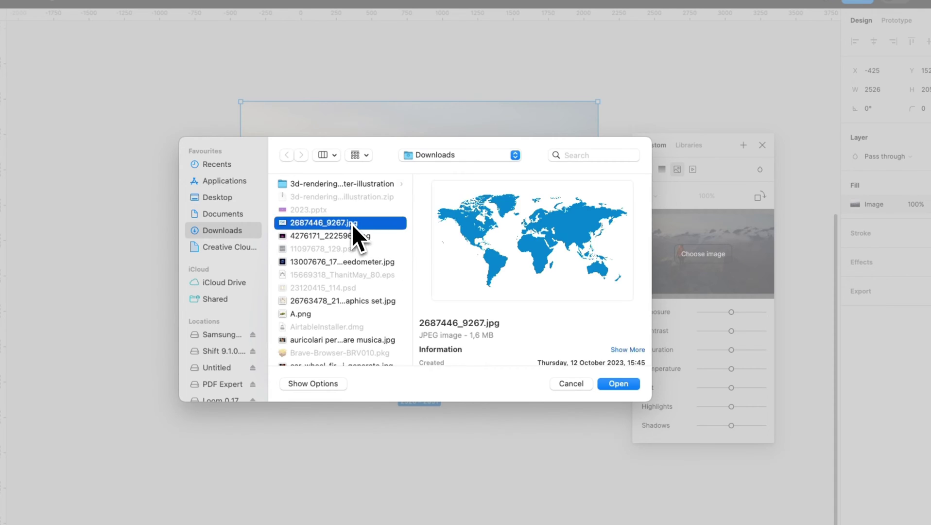
double_click(352, 224)
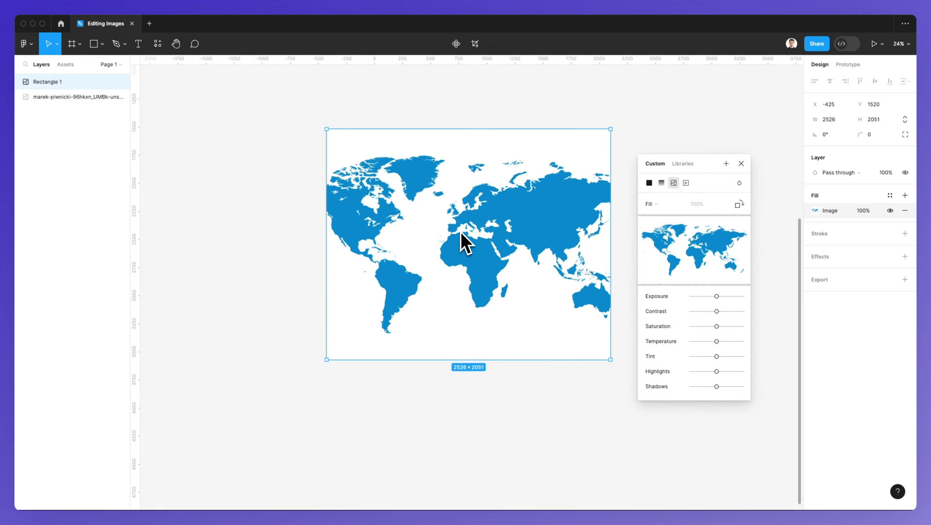
key("ctrl+z")
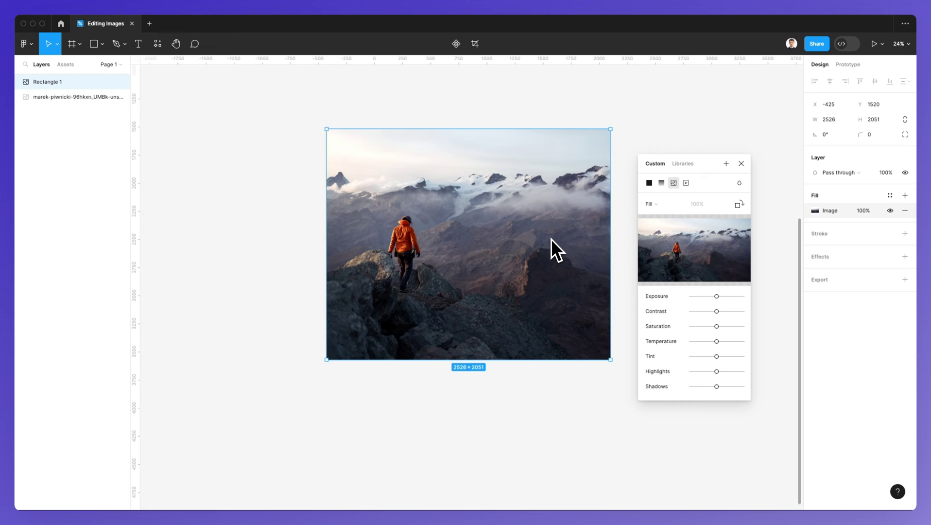
- Adjust the Exposure, Temperature and Highlights sliders, then push Shadows to maximum
mouse_move(698, 257)
left_click_drag(717, 296, 701, 332)
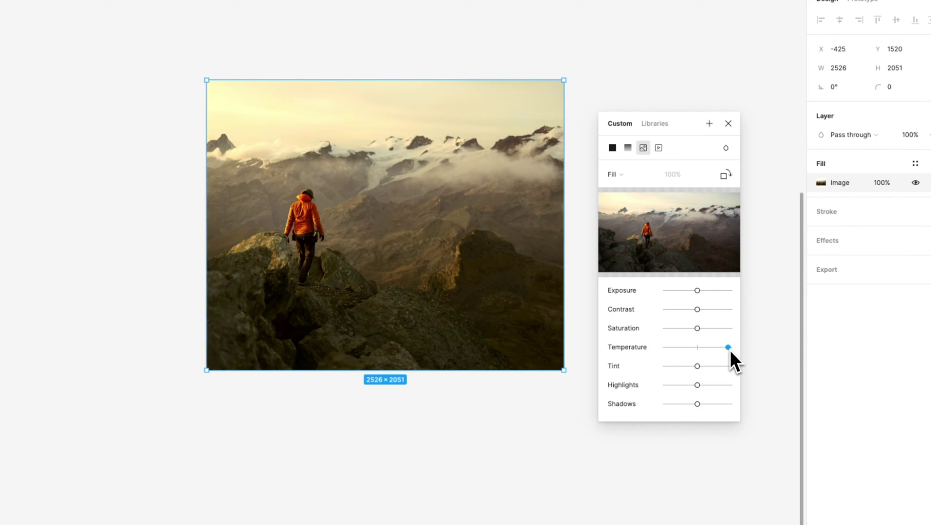
left_click_drag(730, 351, 698, 369)
mouse_move(698, 385)
left_mouse_down()
mouse_move(763, 398)
mouse_move(661, 396)
mouse_move(702, 388)
left_mouse_up()
left_click_drag(663, 403, 698, 404)
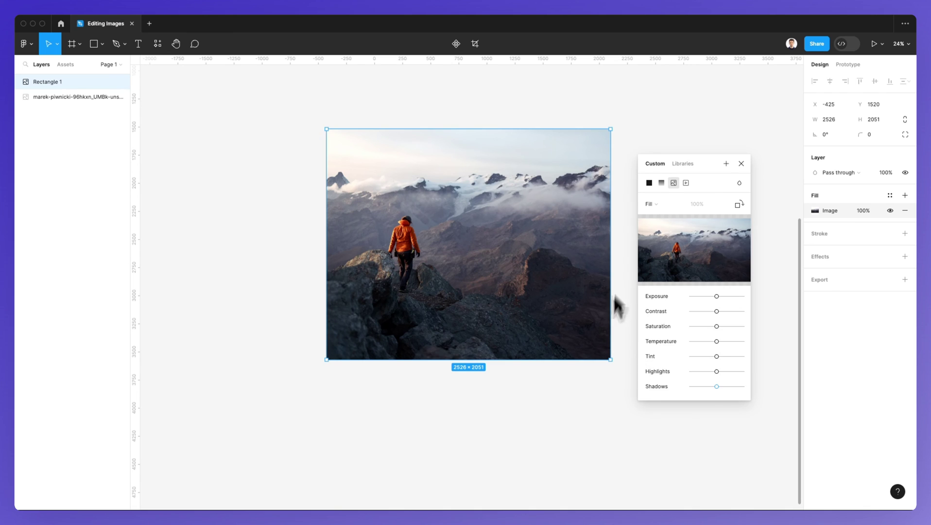
- Reset the Shadows slider to its centre, leaving every photo adjustment at neutral
mouse_move(667, 236)
scroll(613, 311, "up", 2)
scroll(614, 310, "down", 1)
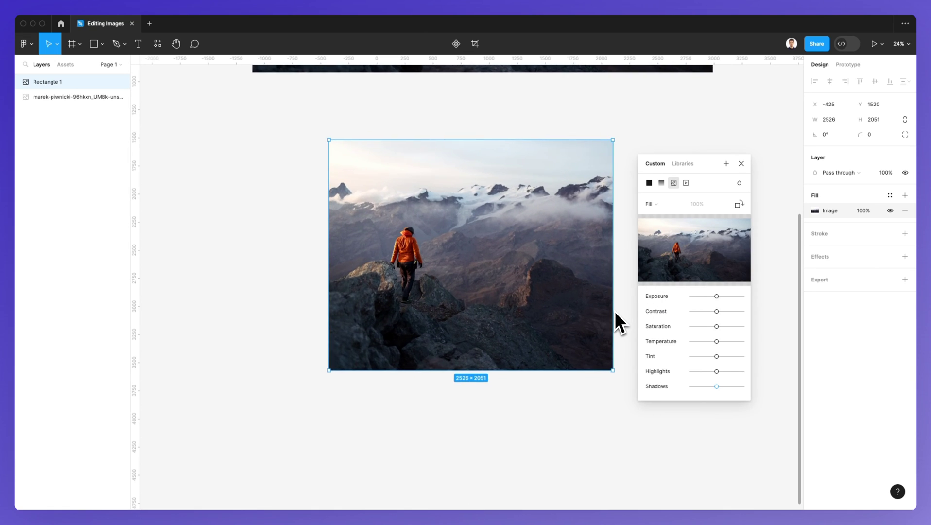